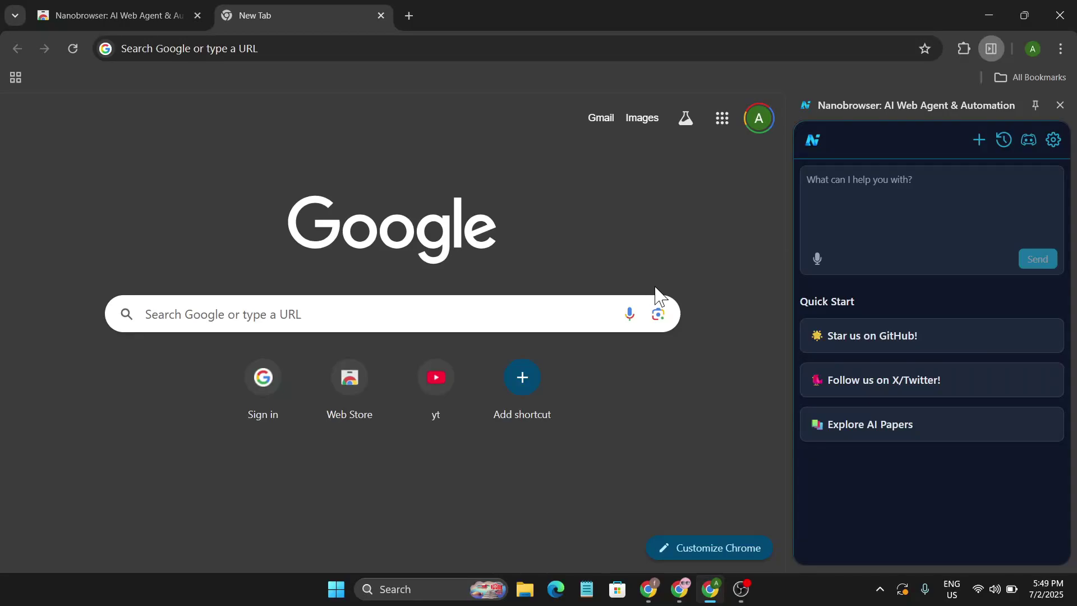
# Look over Nanobrowser's Web Store page, then return to the new tab page.
pyautogui.click(875, 247)
pyautogui.click(134, 12)
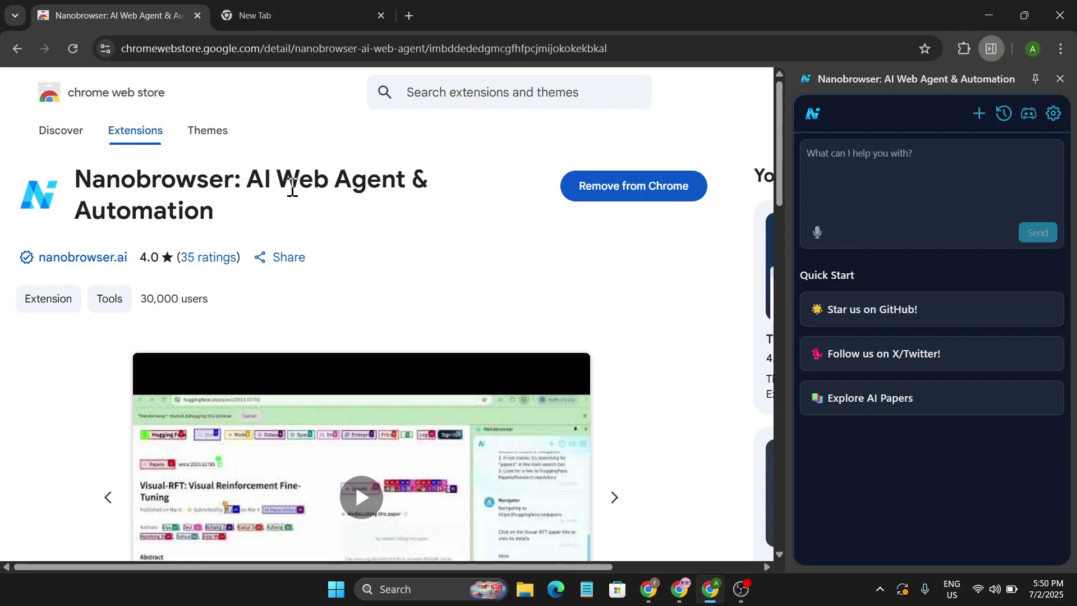
pyautogui.click(278, 17)
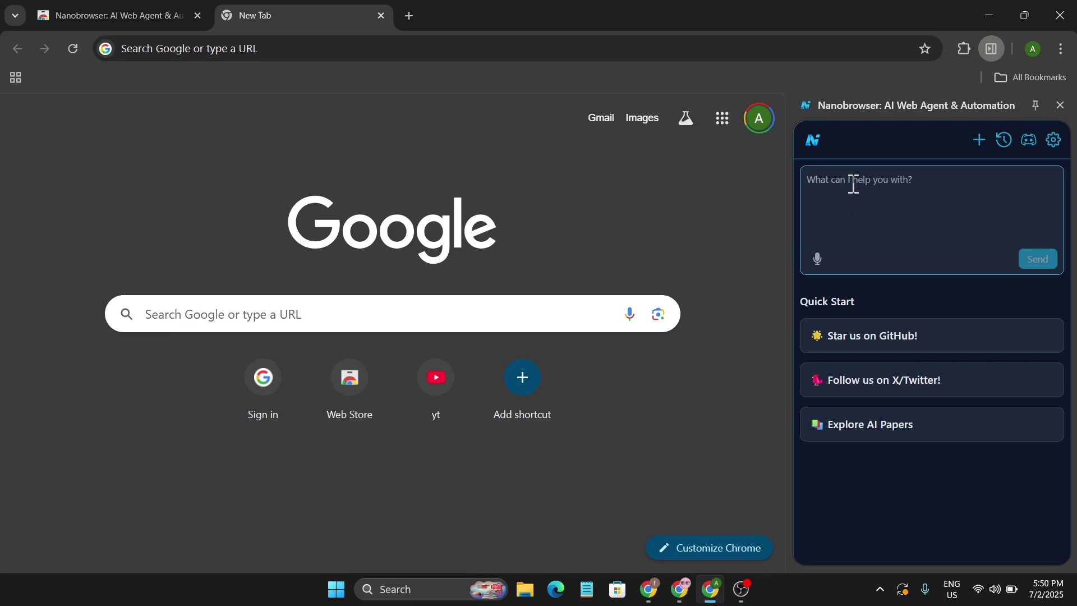
# Submit the task to find the top 5 Samsung phones and their prices, and review the chat log.
pyautogui.write('search on google top 5 samsung phone and give me the price')
pyautogui.hotkey('ctrl', 'a')
pyautogui.click(835, 194)
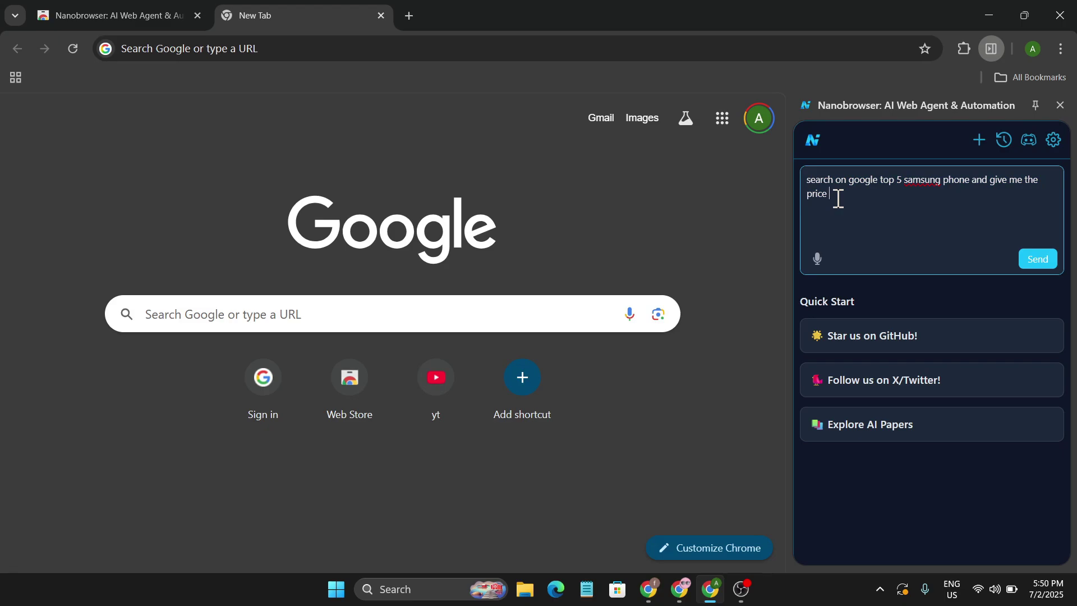
pyautogui.click(1030, 261)
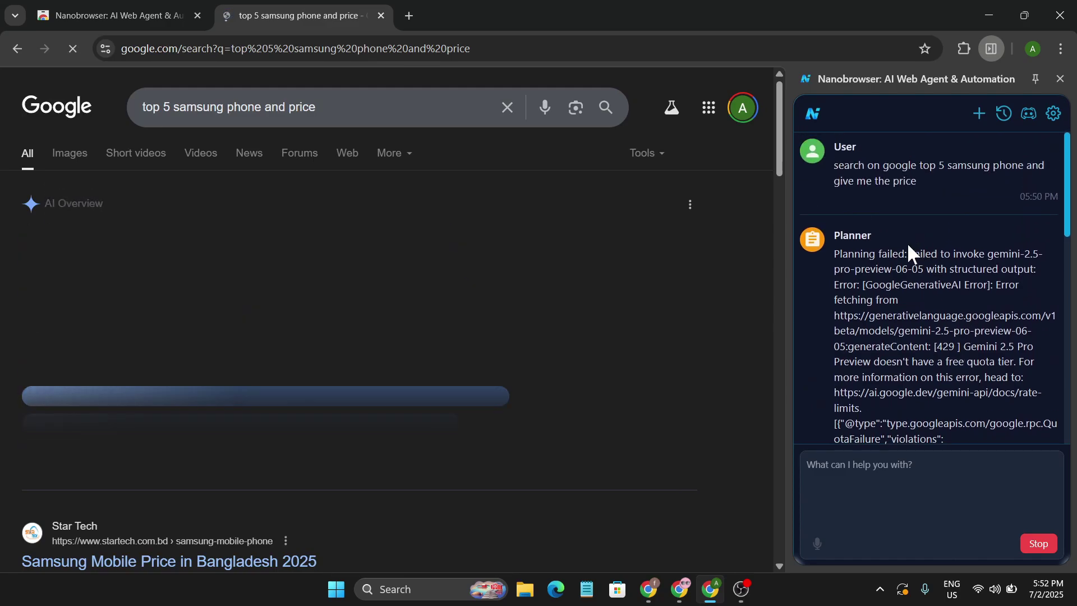
pyautogui.scroll(-5, 901, 296)
pyautogui.scroll(-5, 903, 309)
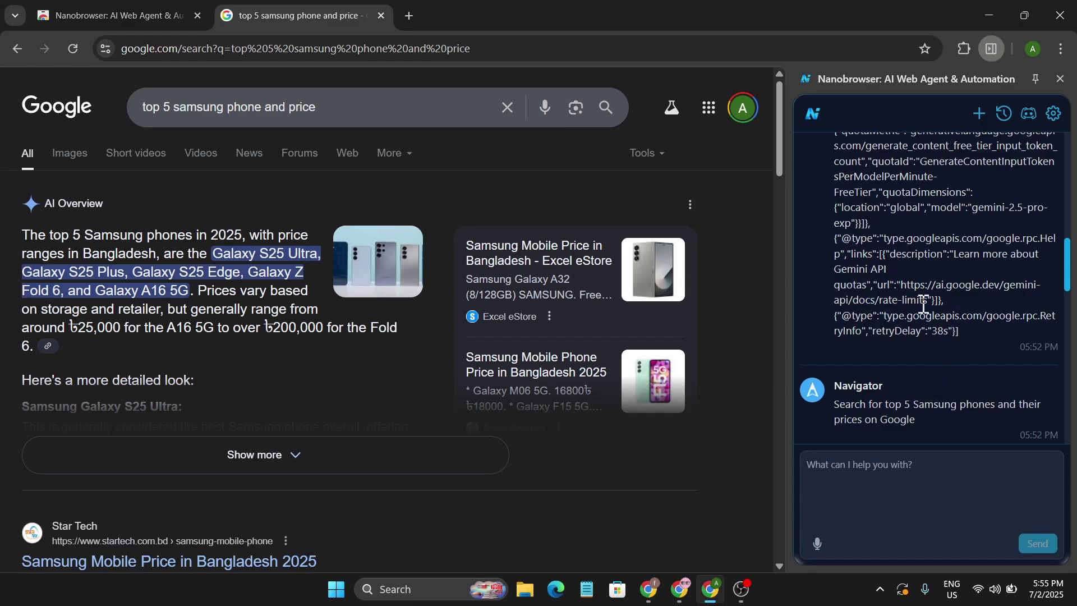
pyautogui.scroll(1, 923, 305)
pyautogui.scroll(5, 923, 306)
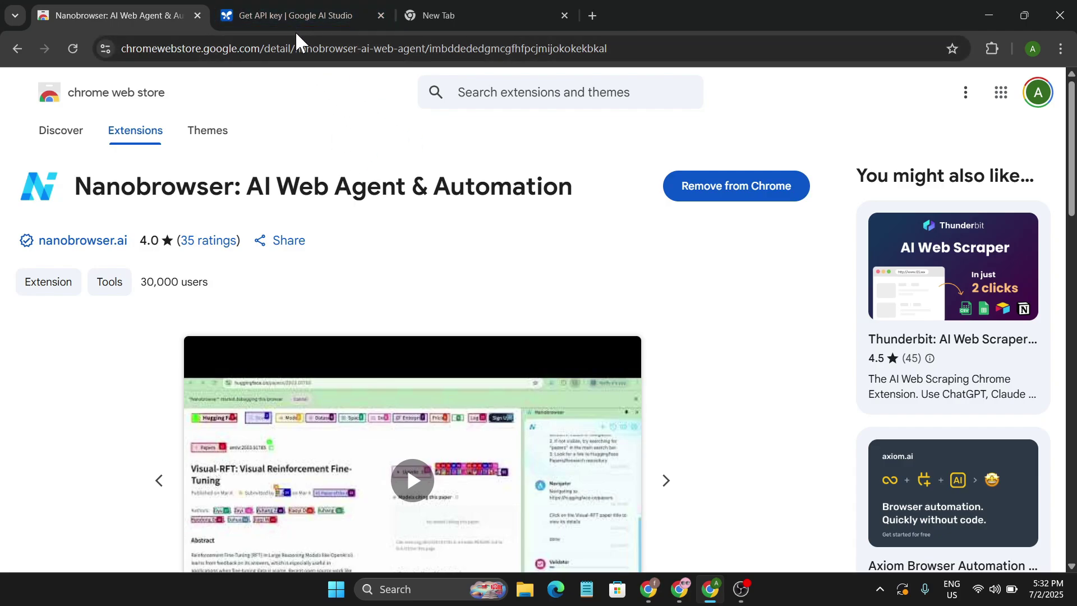
# Open the Nanobrowser side panel from the Extensions menu and go to its settings.
pyautogui.click(473, 17)
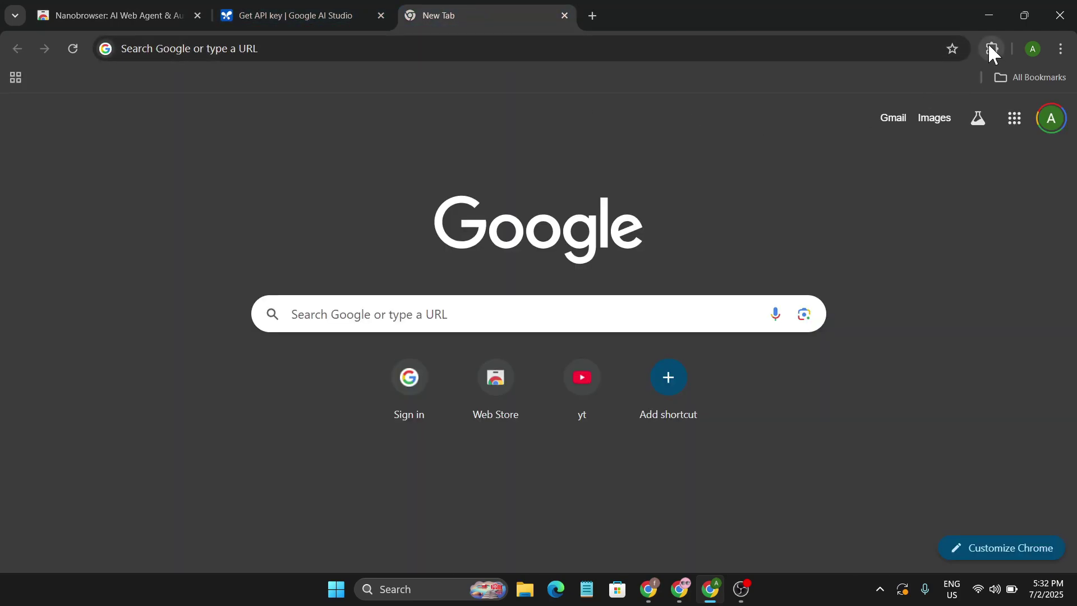
pyautogui.click(992, 49)
pyautogui.click(856, 166)
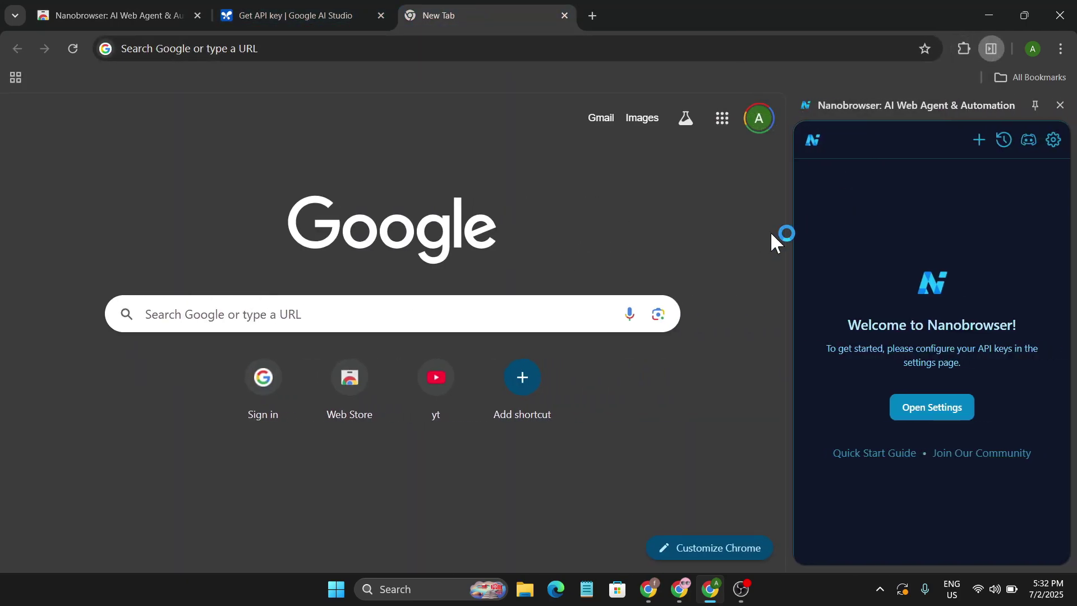
pyautogui.click(930, 408)
# Add Gemini as a new LLM provider, then switch to the Google AI Studio page.
pyautogui.click(427, 263)
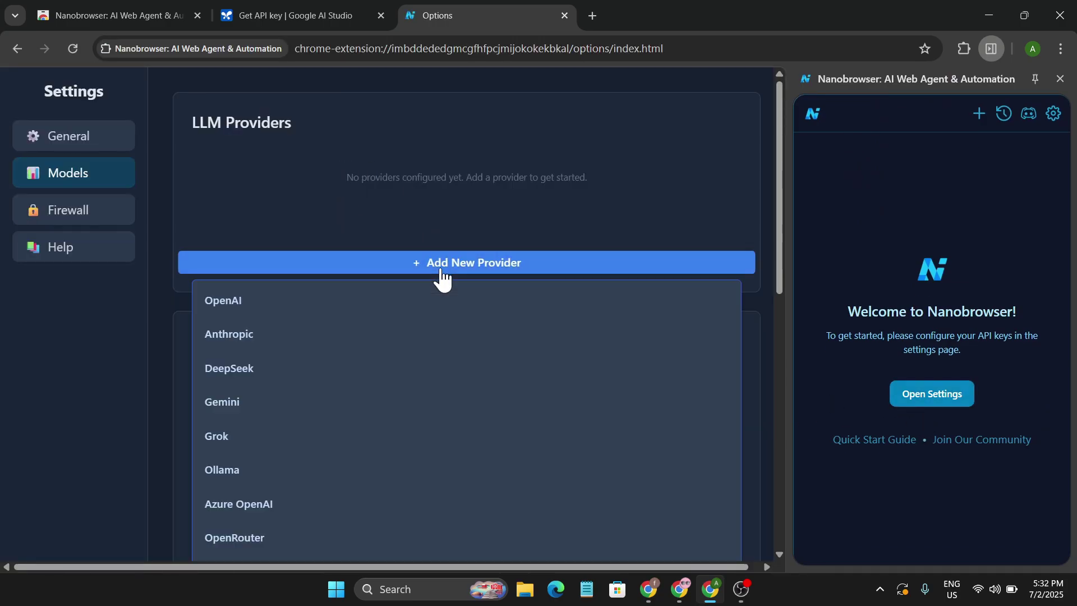
pyautogui.click(260, 402)
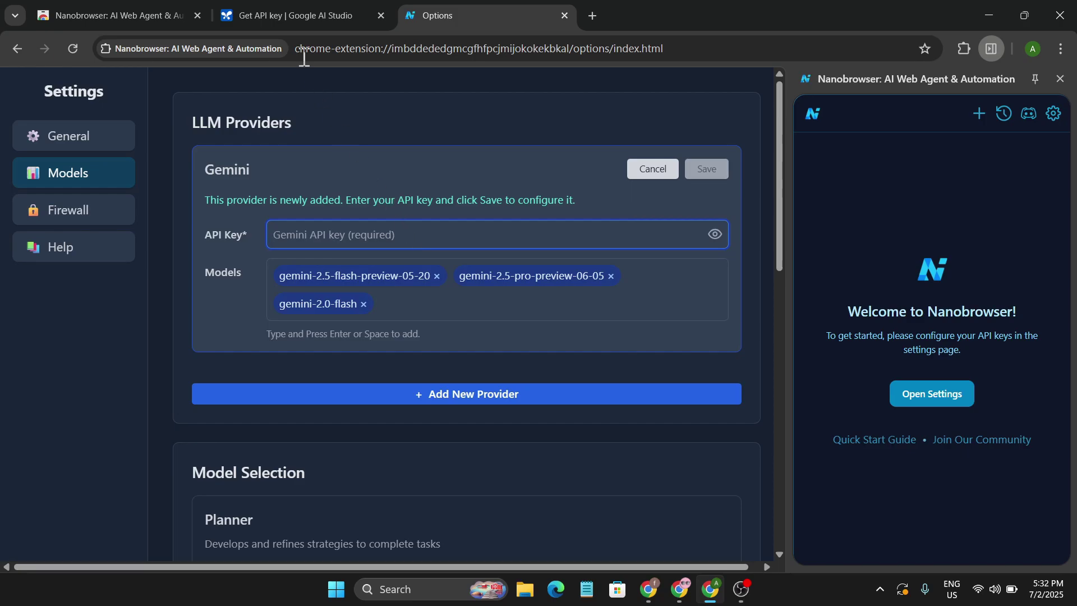
pyautogui.click(302, 17)
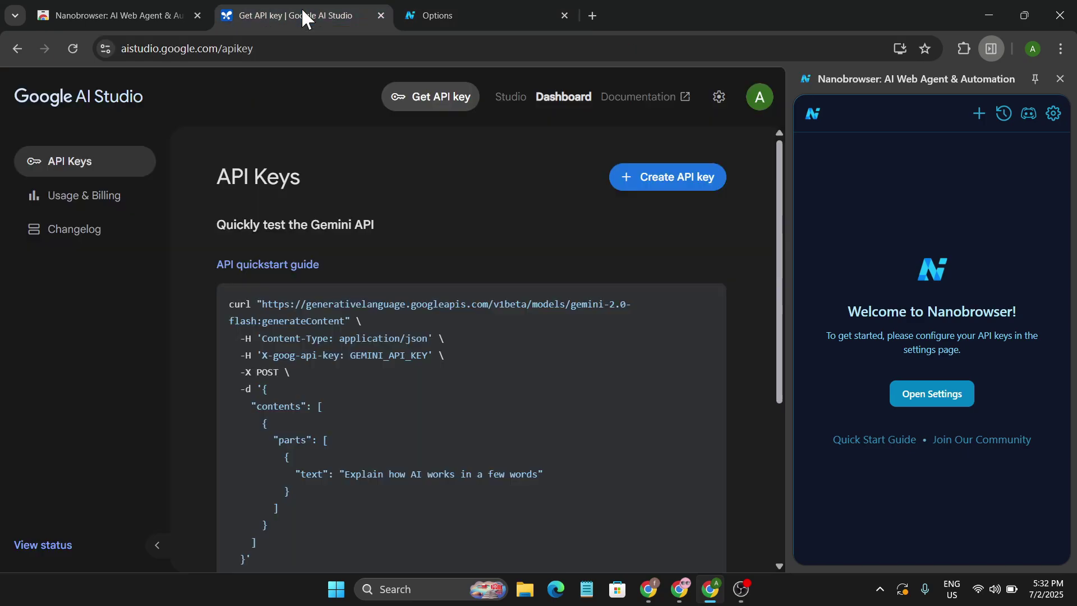
# Create and copy a Gemini API key from AI Studio's API keys dashboard, then return to Nanobrowser settings.
pyautogui.click(25, 96)
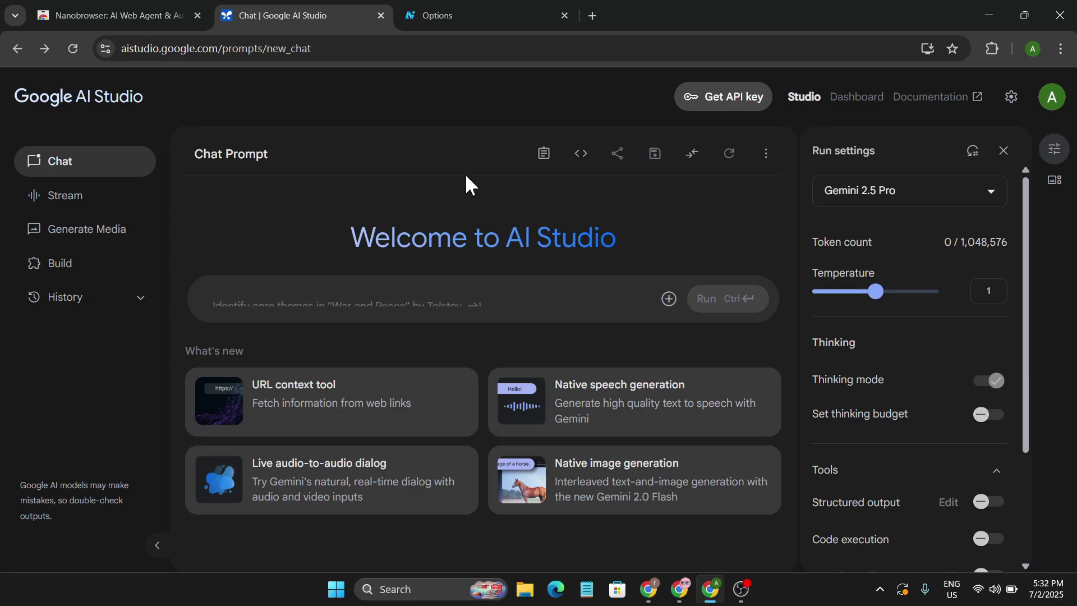
pyautogui.click(723, 112)
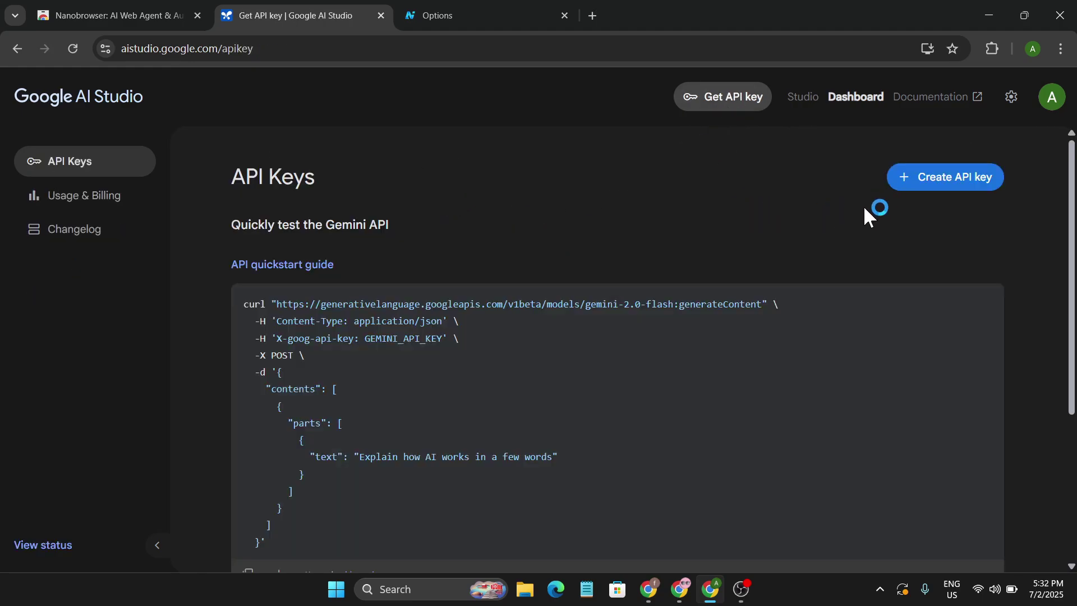
pyautogui.click(924, 188)
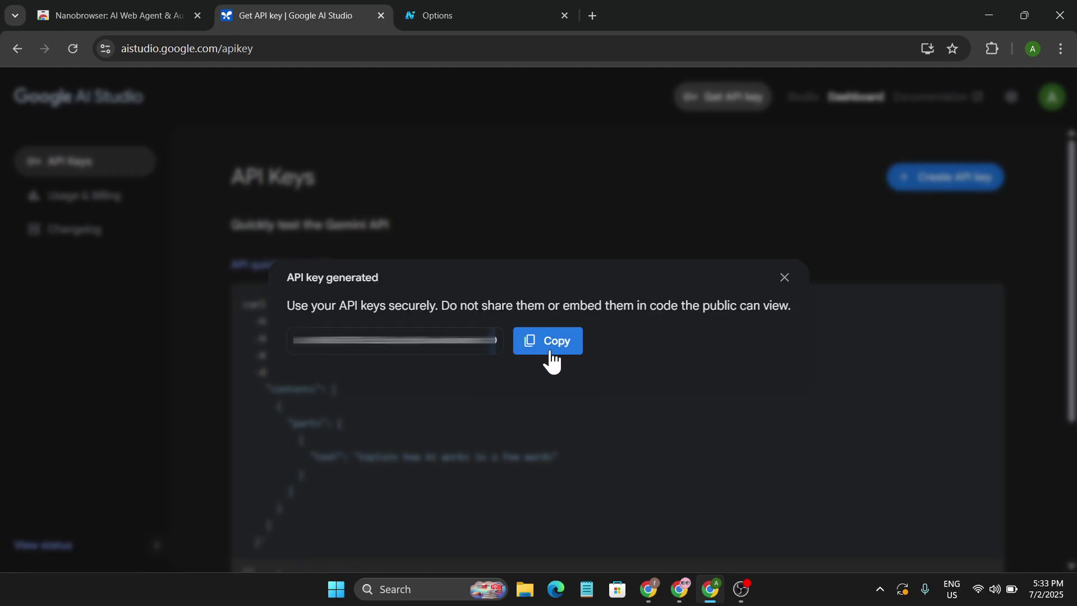
pyautogui.click(562, 355)
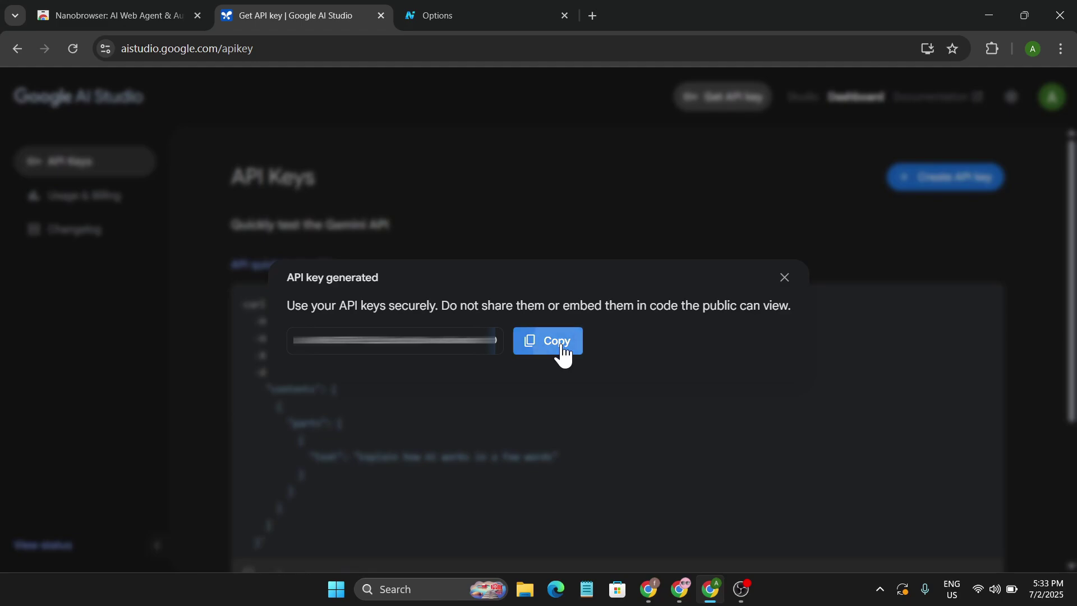
pyautogui.click(470, 13)
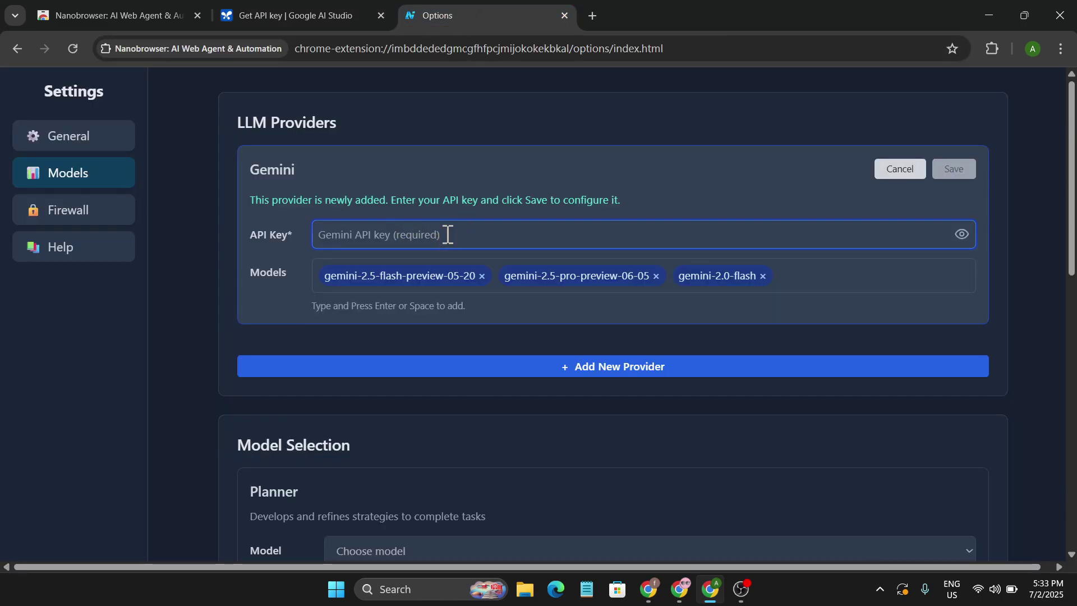
# Paste the copied key into the Gemini API Key field and save the provider.
pyautogui.hotkey('ctrl', 'v')
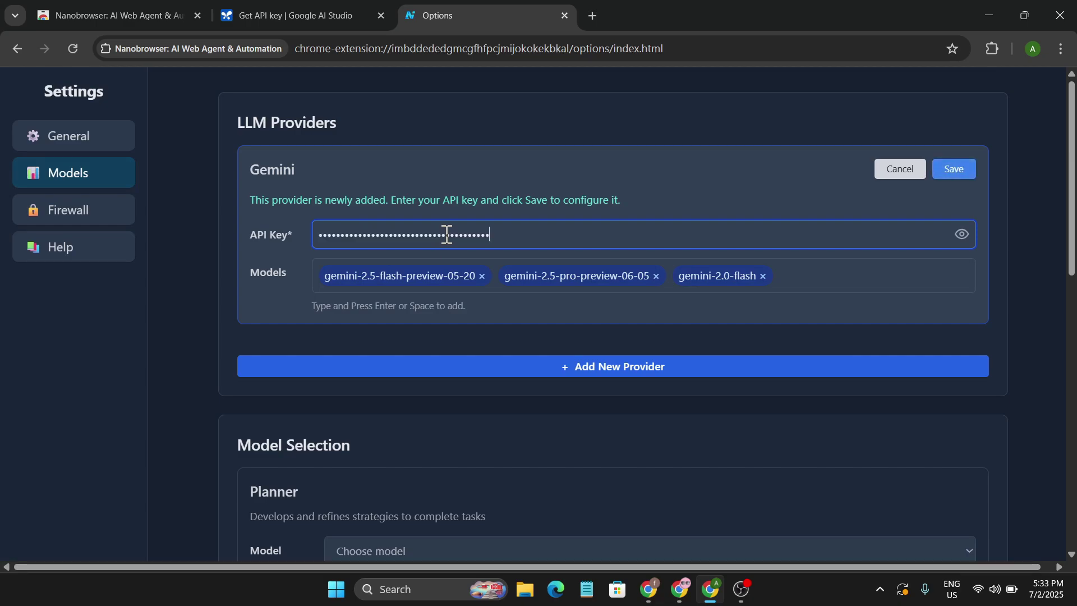
pyautogui.click(948, 171)
pyautogui.click(946, 179)
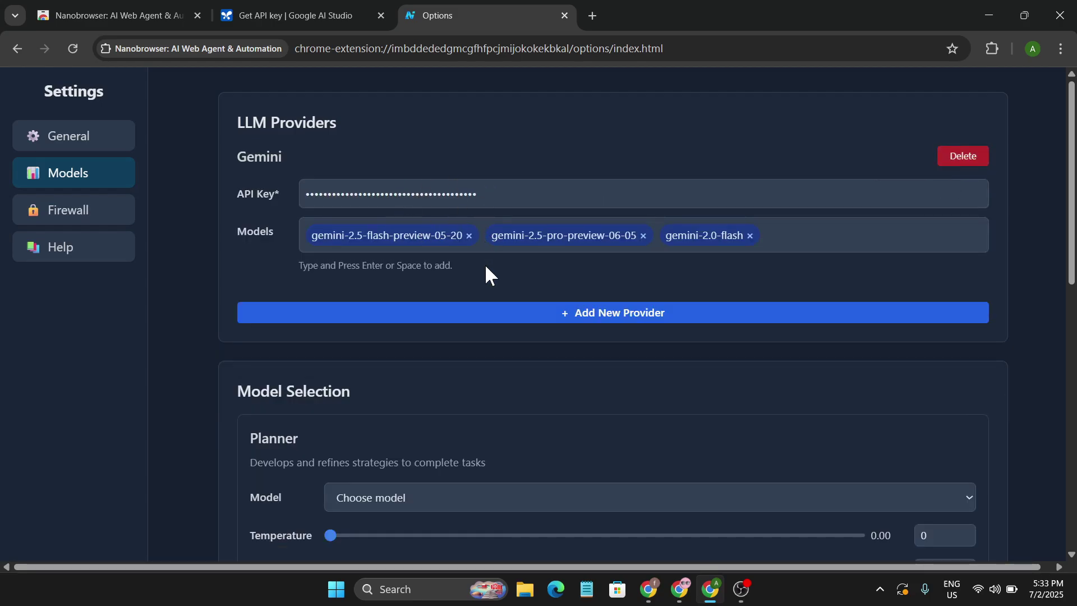
# Choose gemini-2.5-pro-preview-06-05 for the Planner and gemini-2.5-flash-preview-05-20 for the Navigator.
pyautogui.scroll(-5, 496, 281)
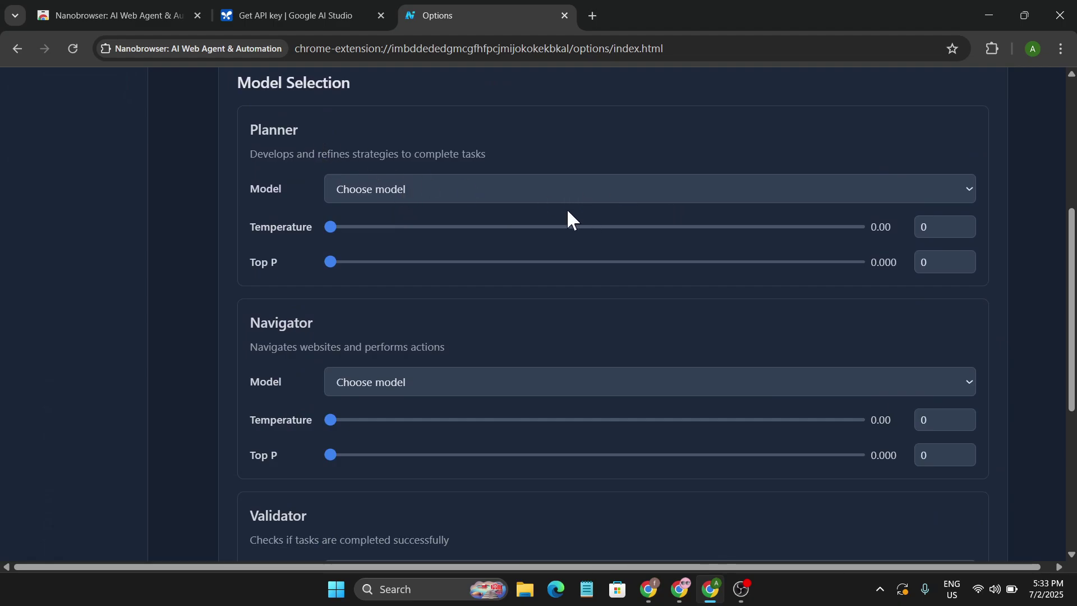
pyautogui.click(770, 193)
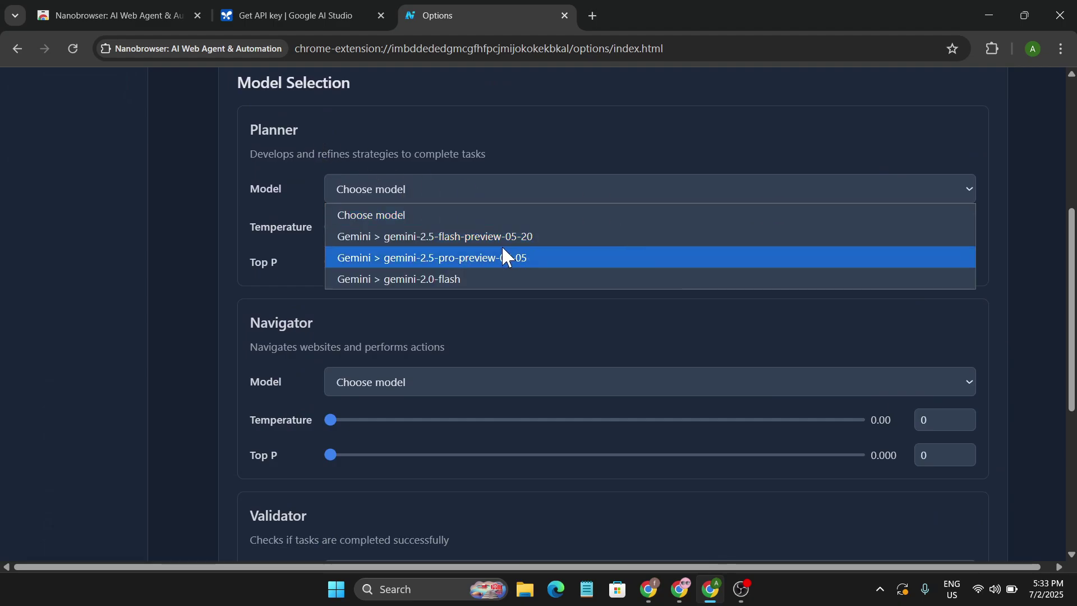
pyautogui.click(470, 258)
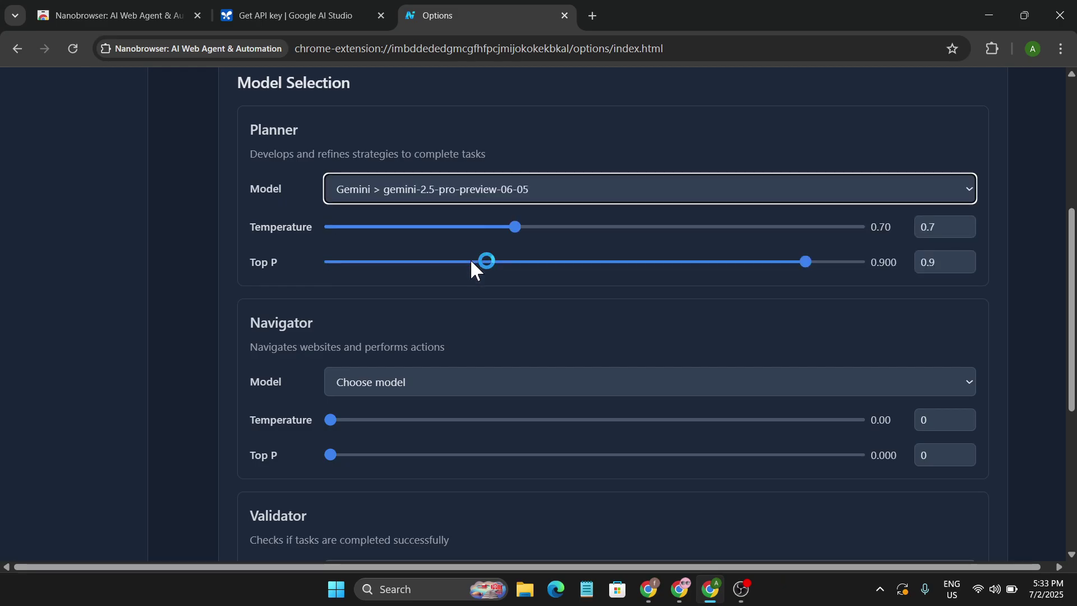
pyautogui.scroll(-1, 578, 294)
pyautogui.click(616, 305)
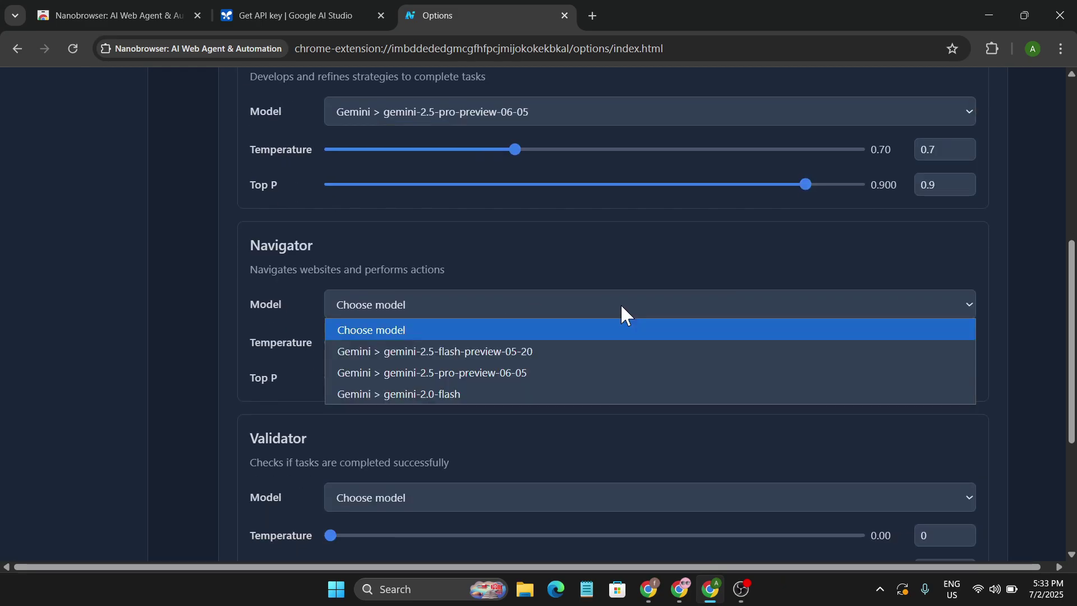
pyautogui.click(490, 353)
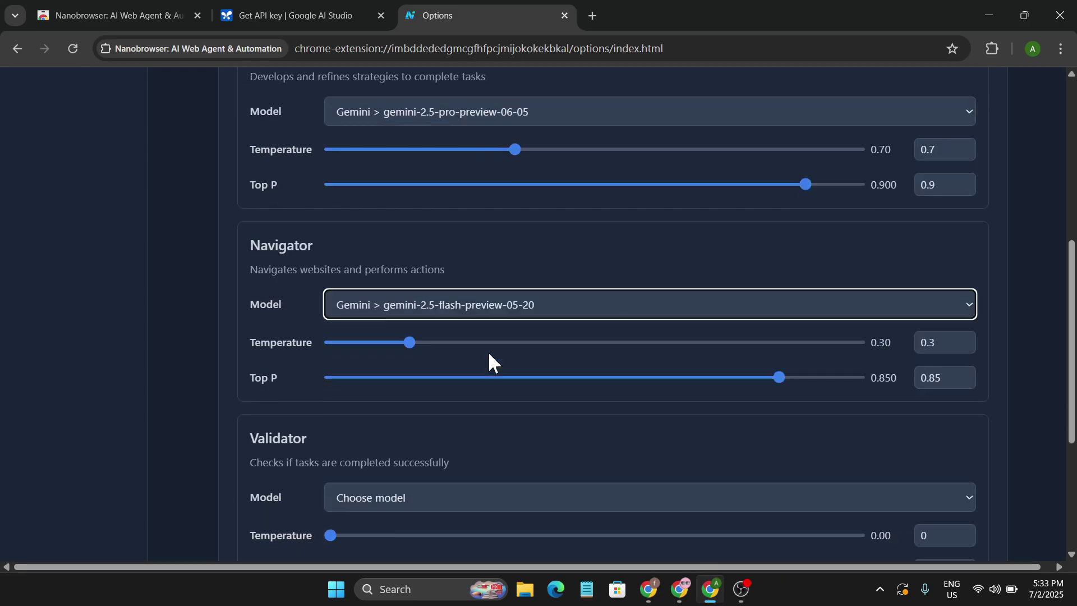
# Choose gemini-2.5-pro-preview-06-05 for the Validator and review the model selections.
pyautogui.scroll(-2, 586, 378)
pyautogui.click(569, 344)
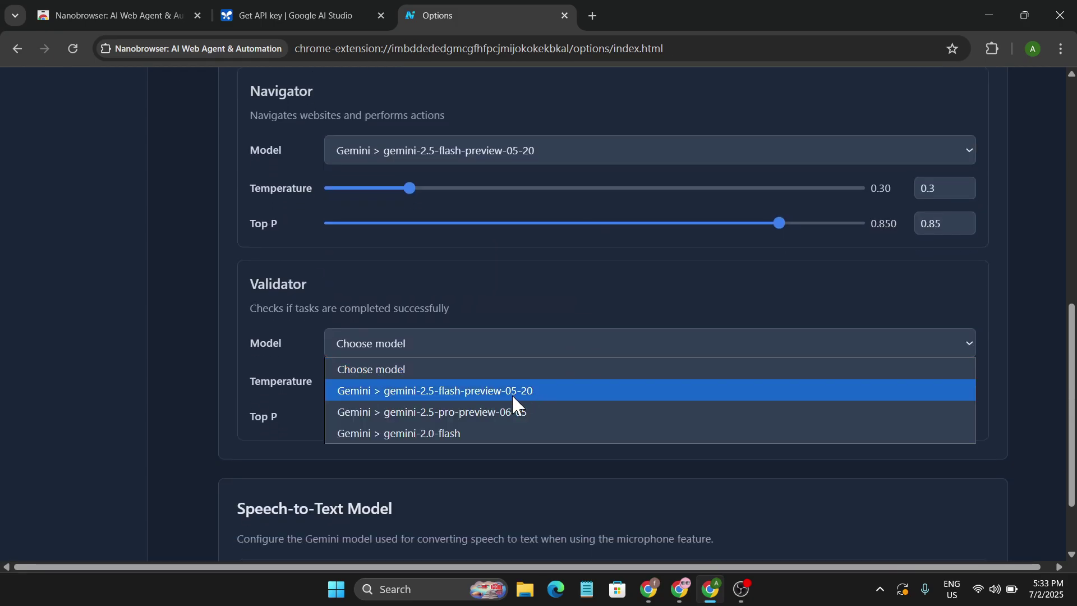
pyautogui.click(514, 411)
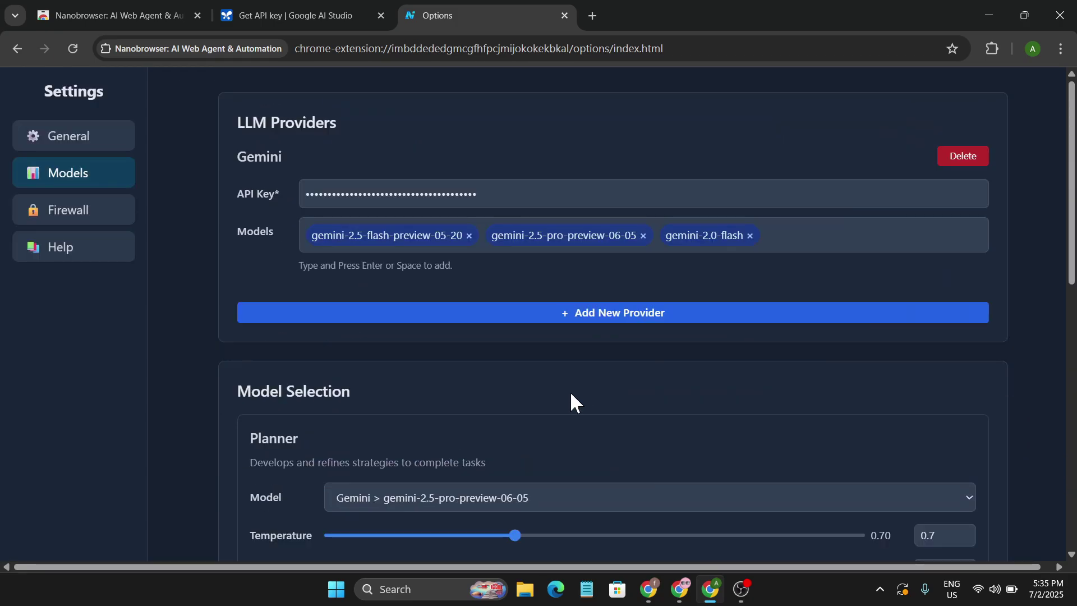
pyautogui.scroll(-2, 570, 391)
pyautogui.scroll(2, 570, 392)
pyautogui.scroll(-2, 570, 392)
pyautogui.scroll(2, 570, 391)
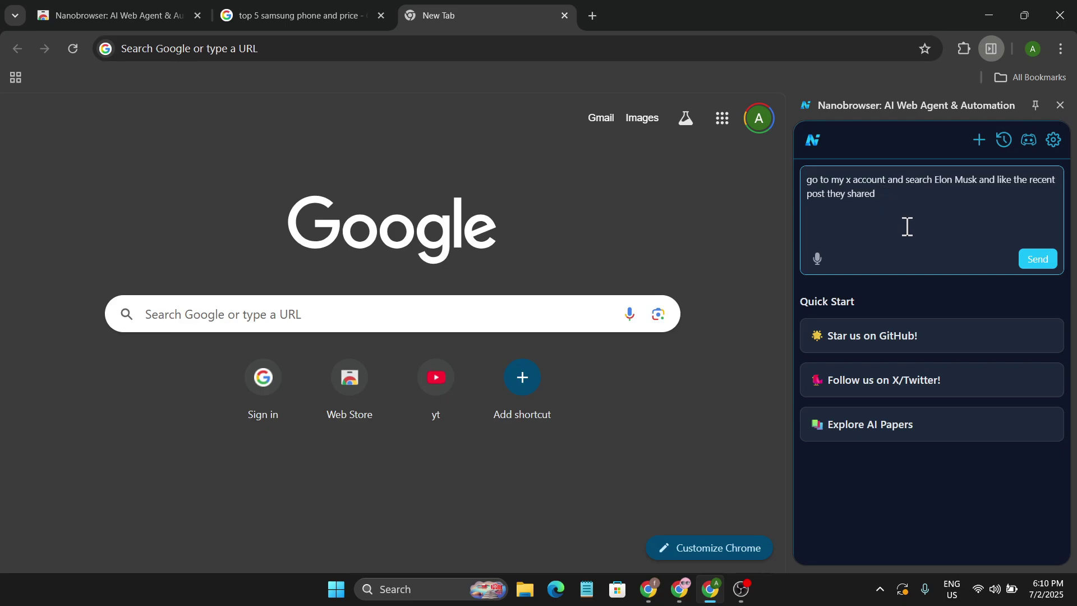
# Send the task to find a public figure's X account and like their latest post.
pyautogui.click(1037, 259)
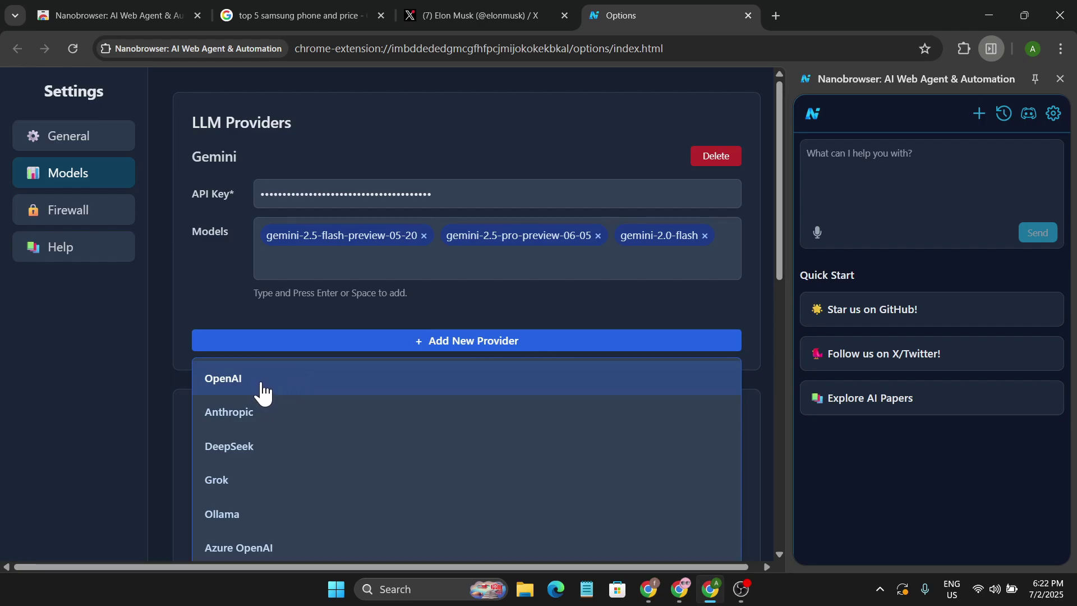
# Dismiss the provider type list without adding a provider, then scroll down to the Validator settings.
pyautogui.scroll(-1, 277, 432)
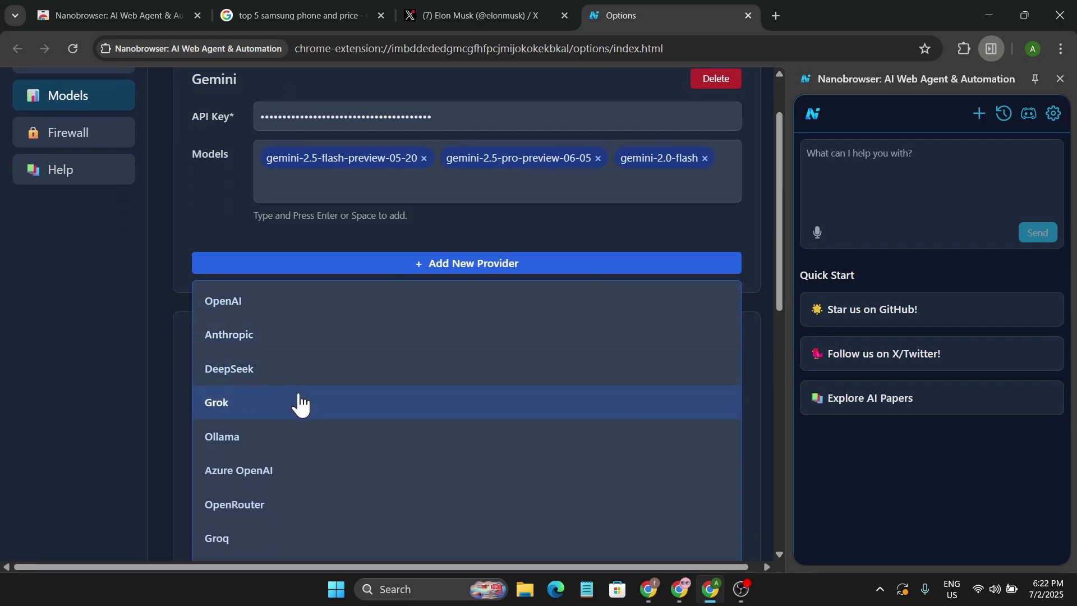
pyautogui.scroll(-2, 301, 401)
pyautogui.scroll(3, 335, 411)
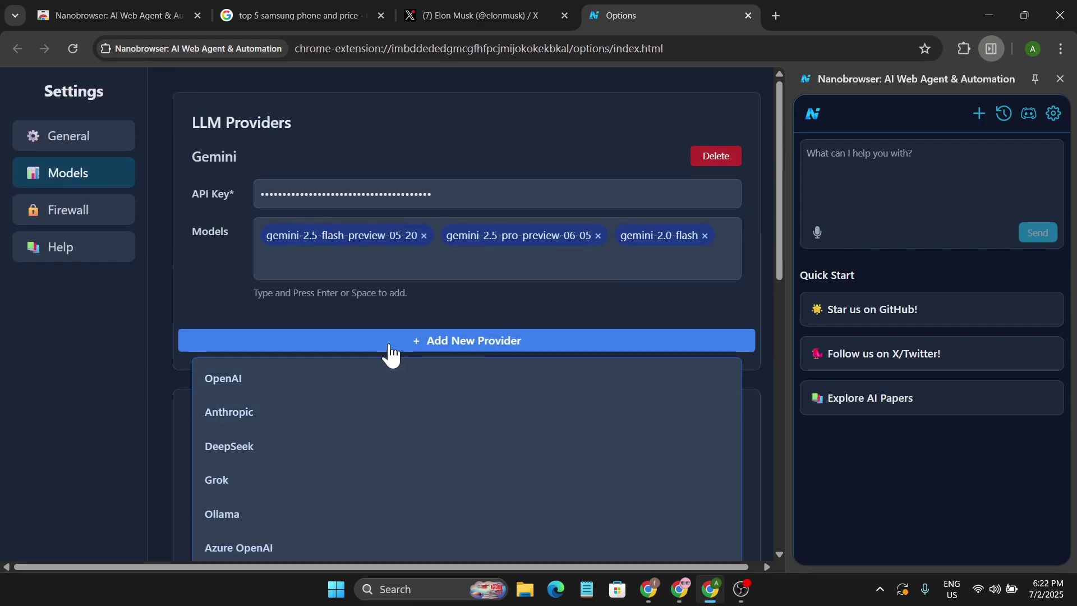
pyautogui.click(508, 303)
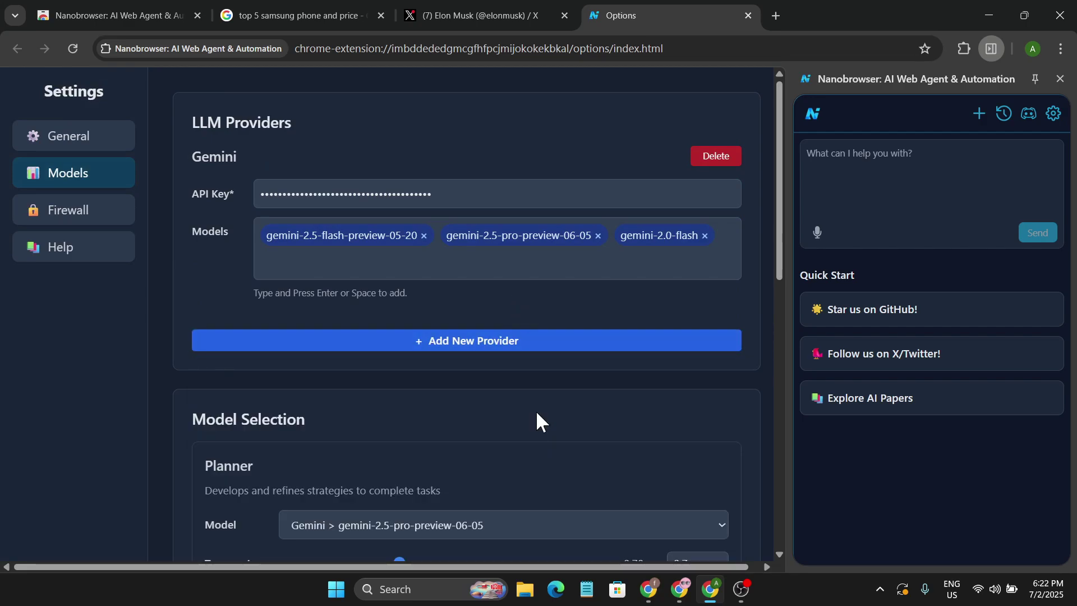
pyautogui.scroll(-3, 534, 395)
pyautogui.scroll(3, 535, 401)
pyautogui.scroll(-4, 690, 425)
pyautogui.scroll(4, 707, 418)
pyautogui.scroll(-10, 721, 412)
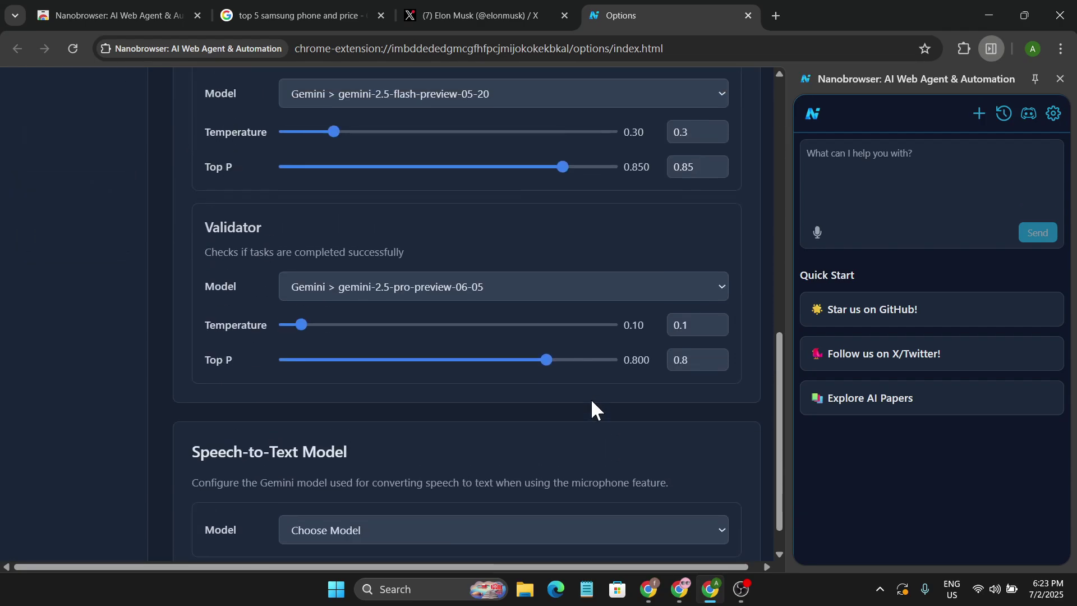